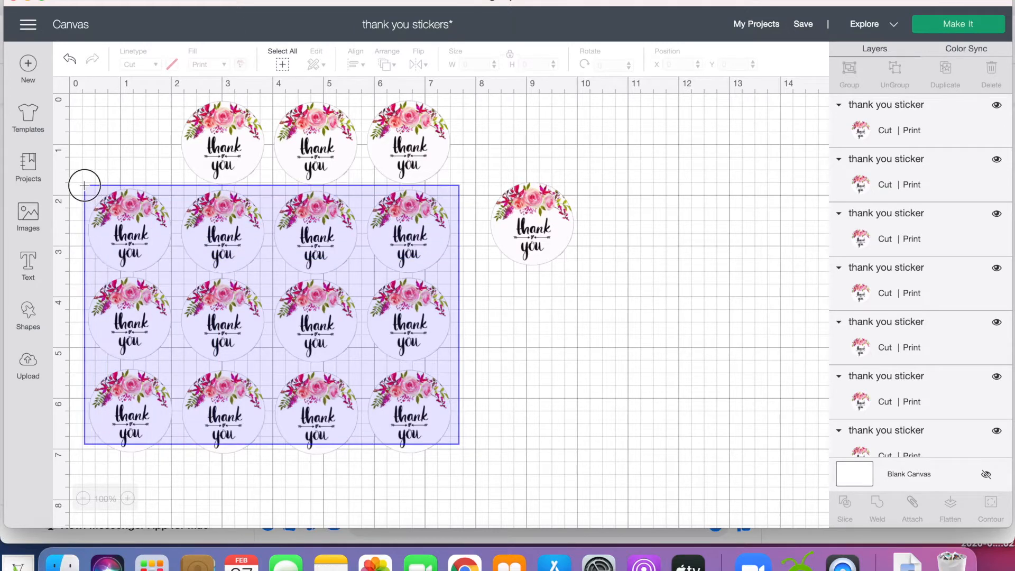
Delete all the thank you stickers except one and move the remaining sticker near the canvas's upper-left corner.
{"action": "key", "text": "Delete"}
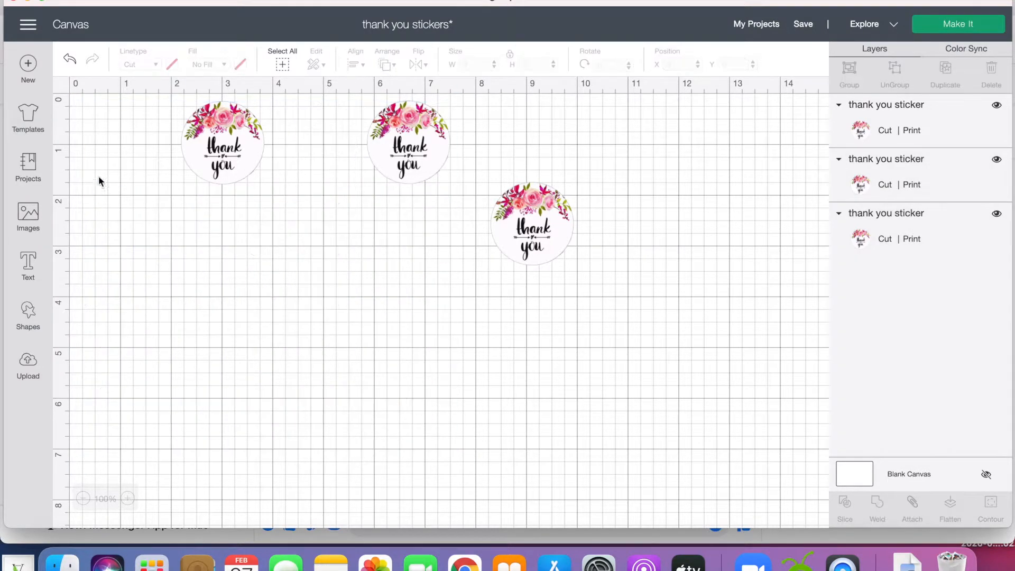
{"action": "left_click", "coordinate": [209, 141]}
{"action": "key", "text": "Delete"}
{"action": "left_click", "coordinate": [417, 144]}
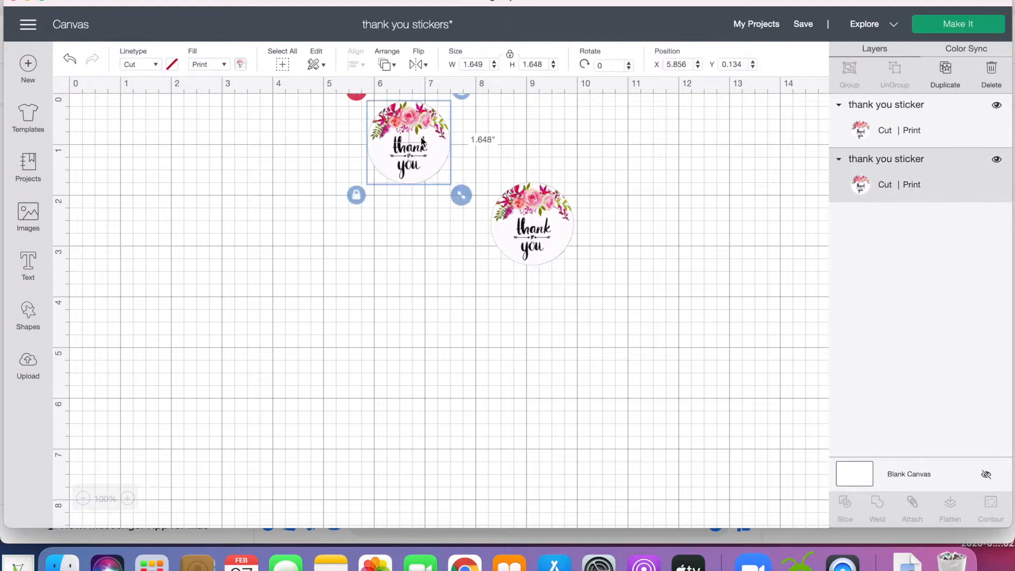
{"action": "key", "text": "Delete"}
{"action": "left_click_drag", "start_coordinate": [519, 224], "coordinate": [142, 180]}
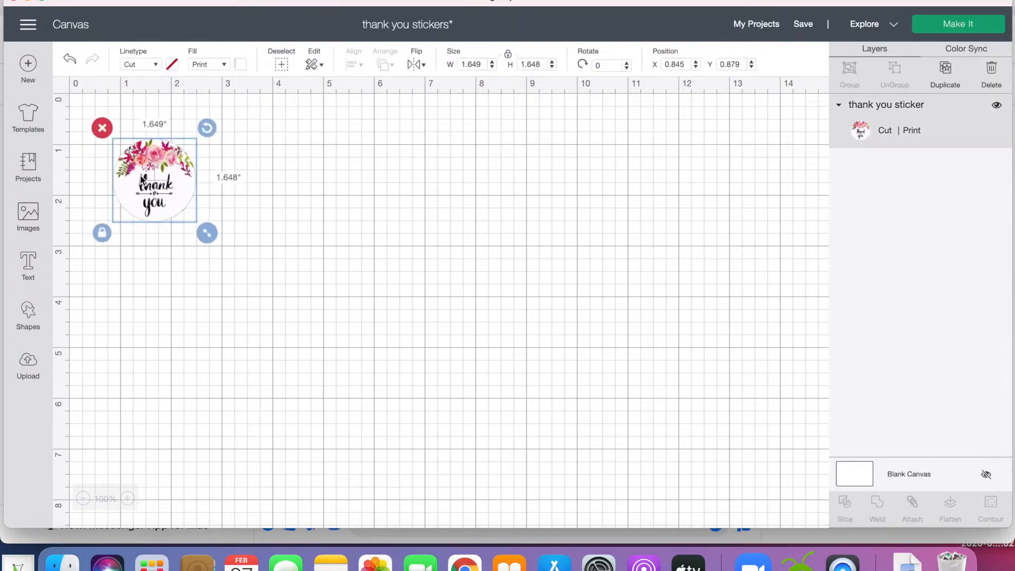
Add a circle shape to the canvas and shrink it to about 1.8 inches, slightly larger than the sticker.
{"action": "left_click", "coordinate": [28, 314]}
{"action": "left_click", "coordinate": [139, 233]}
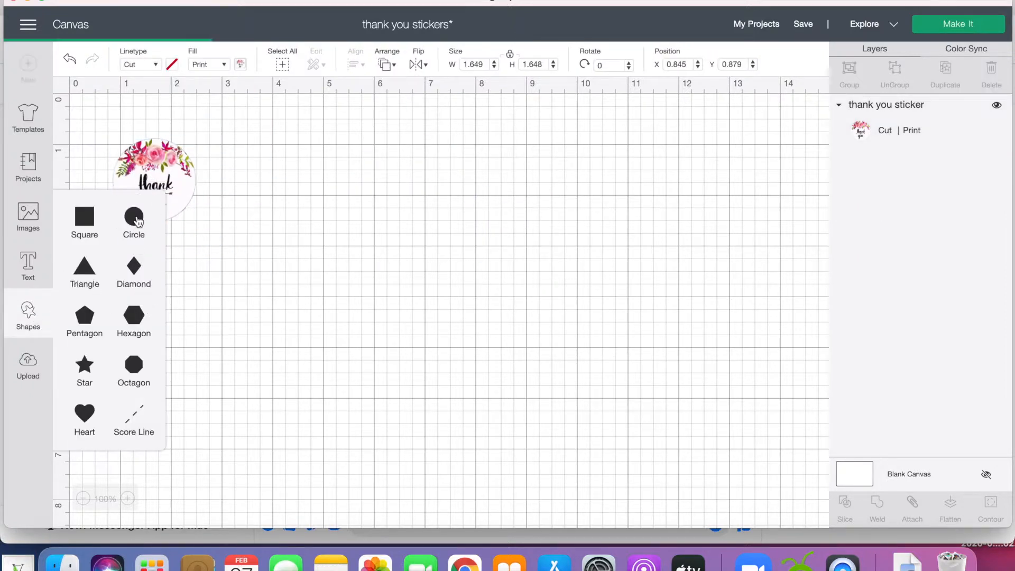
{"action": "left_click_drag", "start_coordinate": [339, 228], "coordinate": [364, 223]}
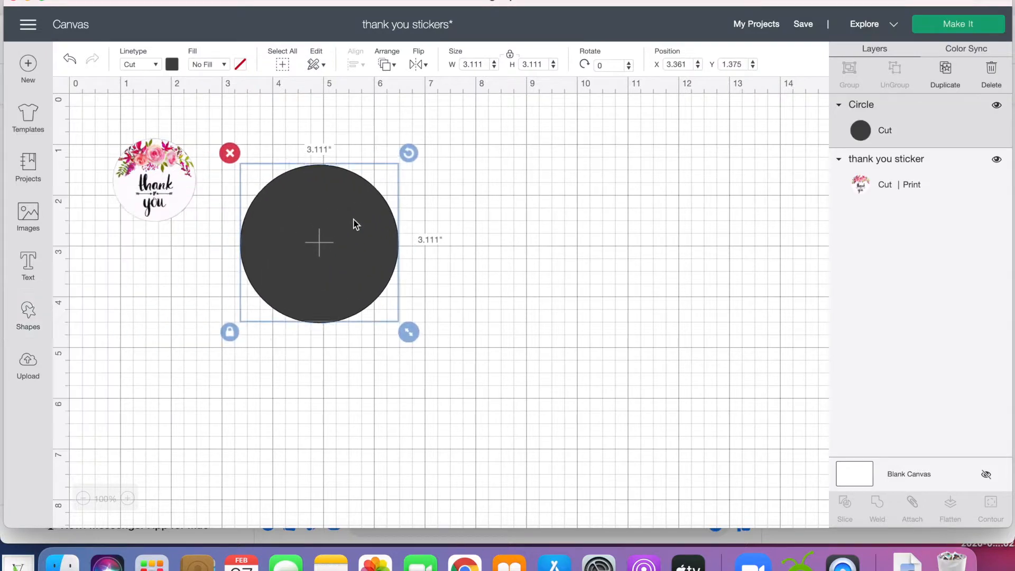
{"action": "left_click_drag", "start_coordinate": [405, 319], "coordinate": [341, 266]}
Bring the thank you sticker forward, in front of the circle, and center it over the circle.
{"action": "left_click_drag", "start_coordinate": [177, 215], "coordinate": [248, 250]}
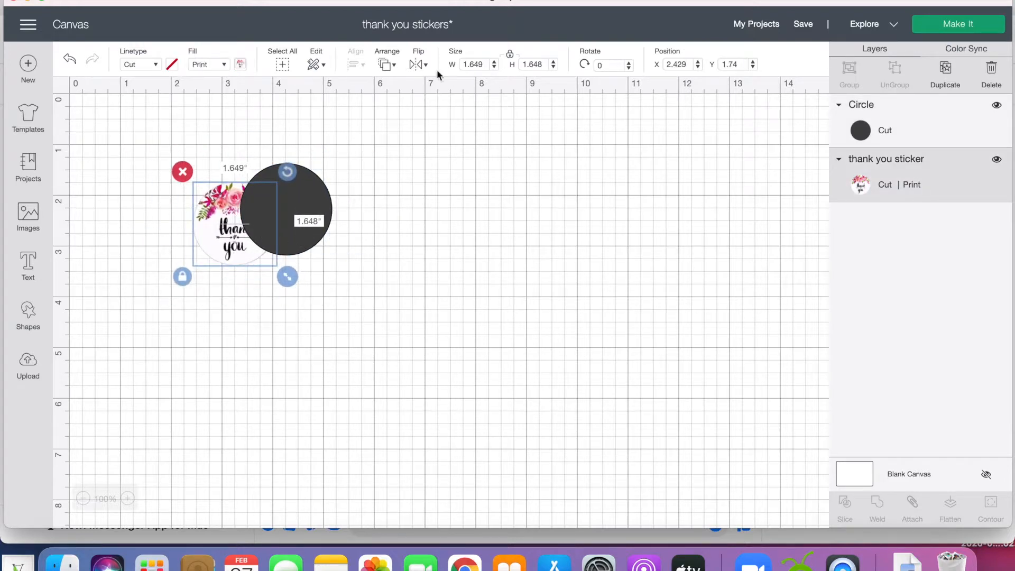
{"action": "left_click", "coordinate": [387, 64]}
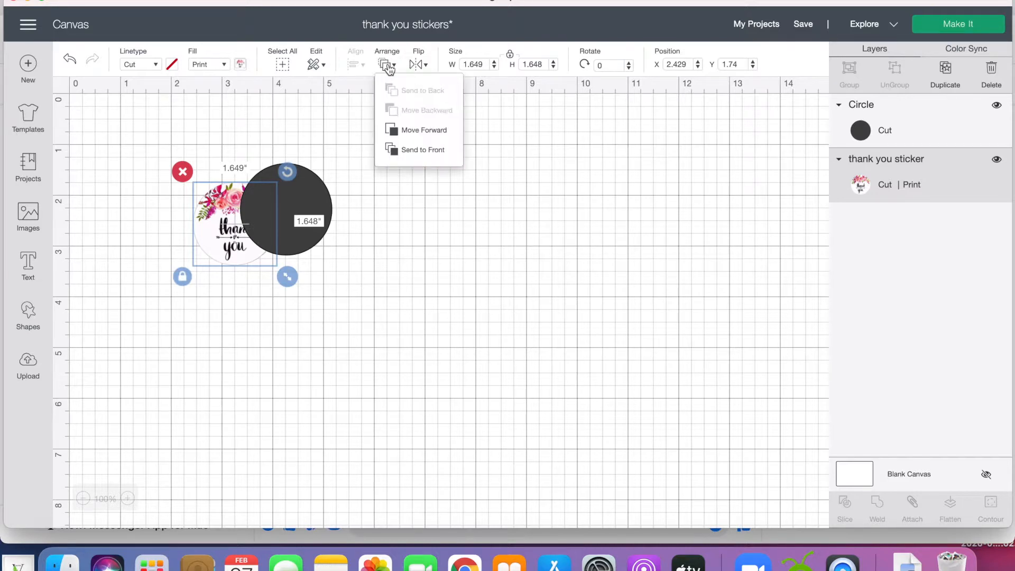
{"action": "left_click", "coordinate": [414, 132]}
{"action": "left_click_drag", "start_coordinate": [241, 231], "coordinate": [291, 215]}
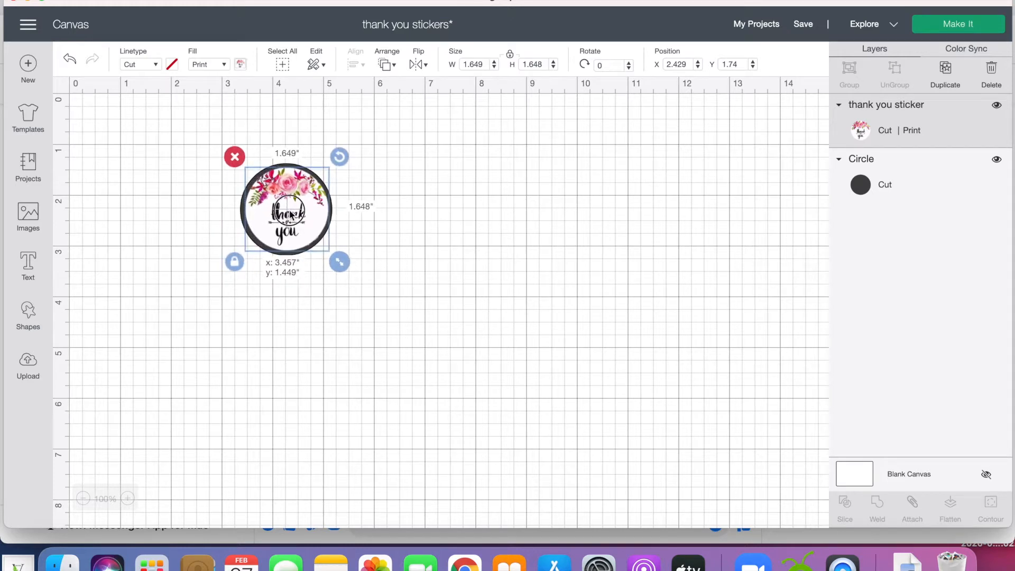
Change the color of the circle behind the sticker to white.
{"action": "left_click", "coordinate": [267, 289]}
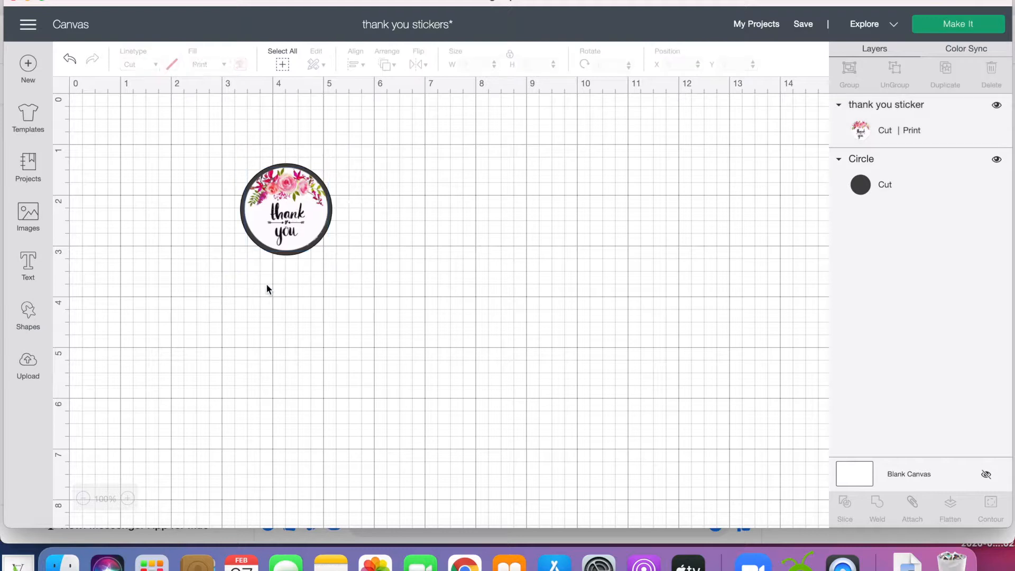
{"action": "left_click", "coordinate": [276, 253]}
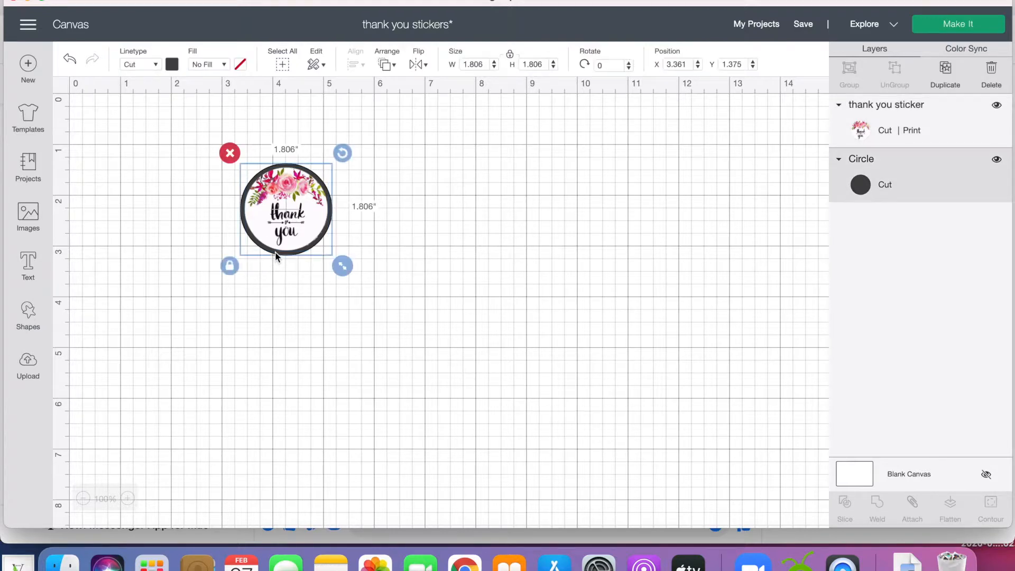
{"action": "left_click", "coordinate": [172, 64]}
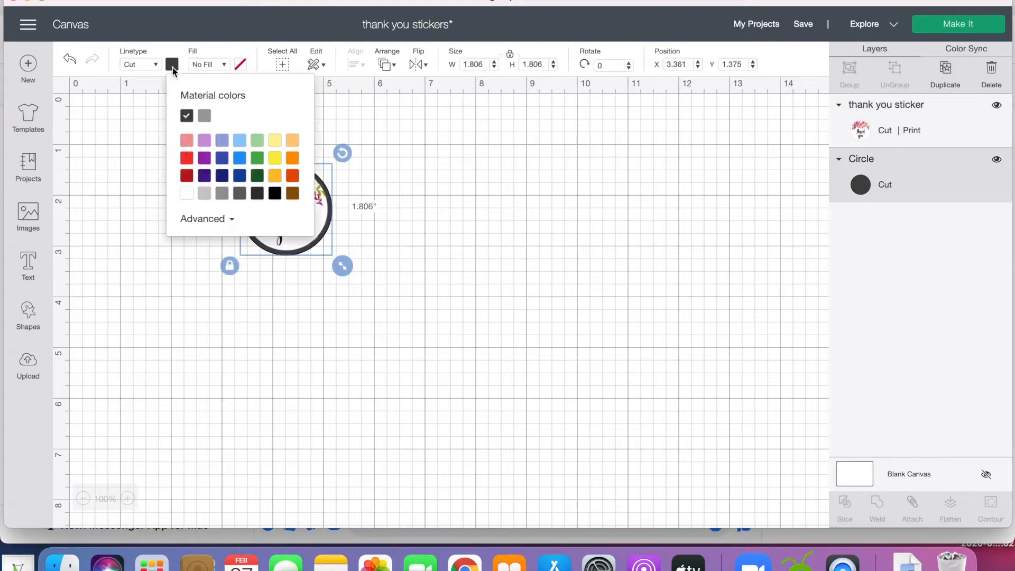
{"action": "left_click", "coordinate": [187, 193]}
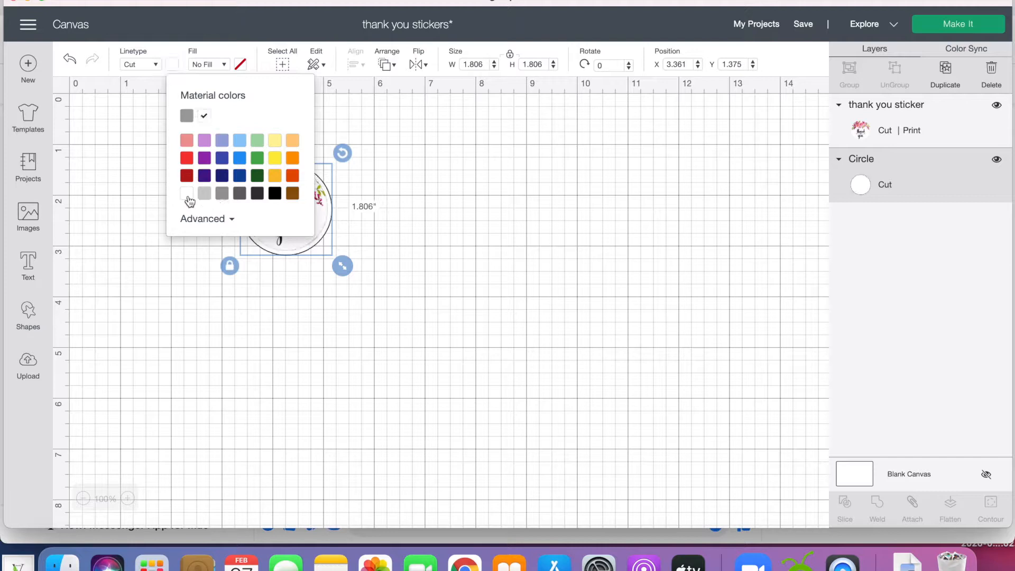
{"action": "left_click", "coordinate": [290, 326]}
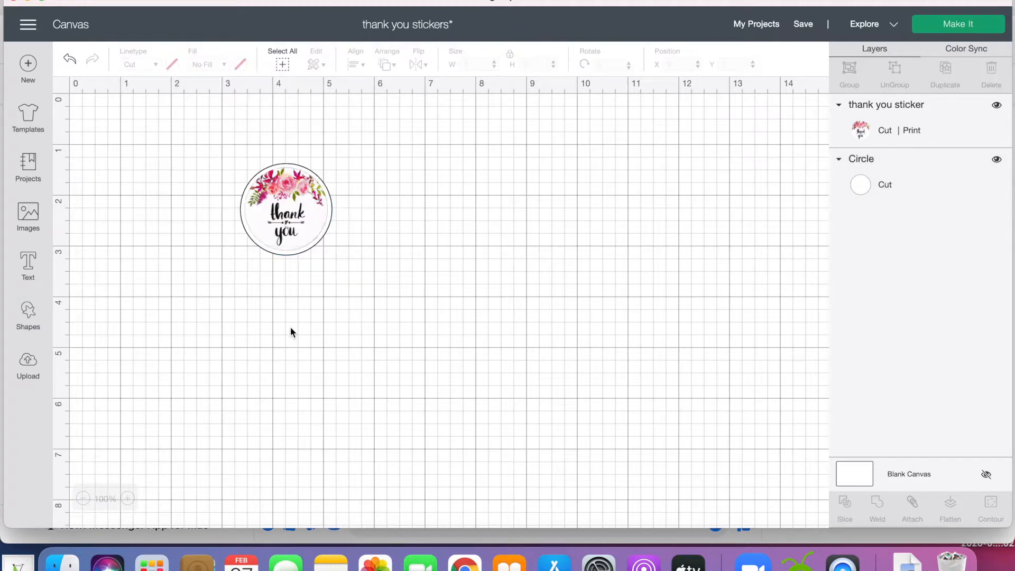
Shrink the white circle to about 1.7 inches and recenter the thank you sticker on it.
{"action": "left_click_drag", "start_coordinate": [306, 217], "coordinate": [239, 283]}
{"action": "left_click", "coordinate": [306, 227]}
{"action": "left_click_drag", "start_coordinate": [343, 267], "coordinate": [339, 262]}
{"action": "left_click_drag", "start_coordinate": [238, 300], "coordinate": [292, 242]}
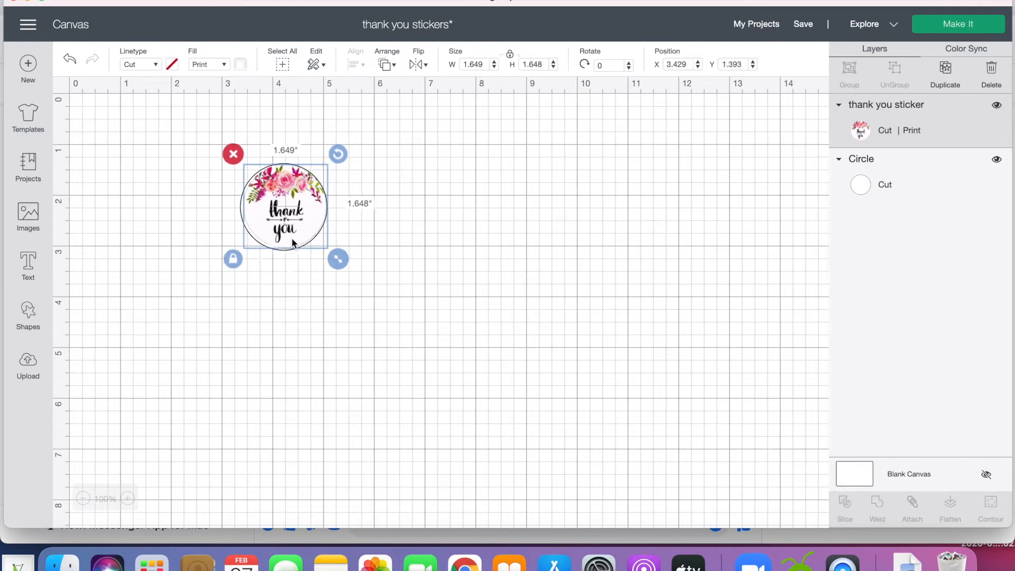
{"action": "left_click", "coordinate": [277, 329]}
{"action": "left_click", "coordinate": [286, 221]}
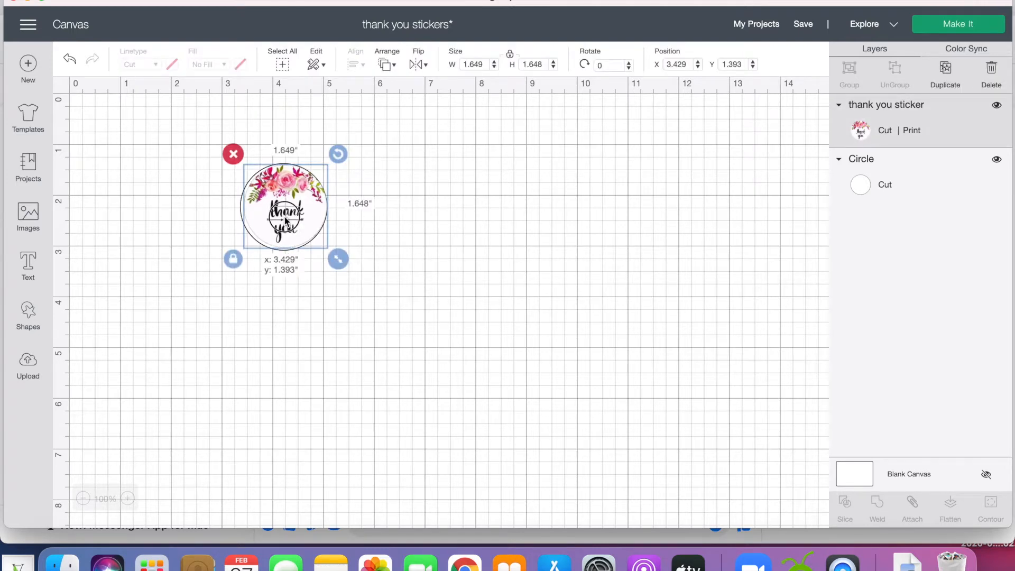
{"action": "left_click_drag", "start_coordinate": [285, 217], "coordinate": [284, 217]}
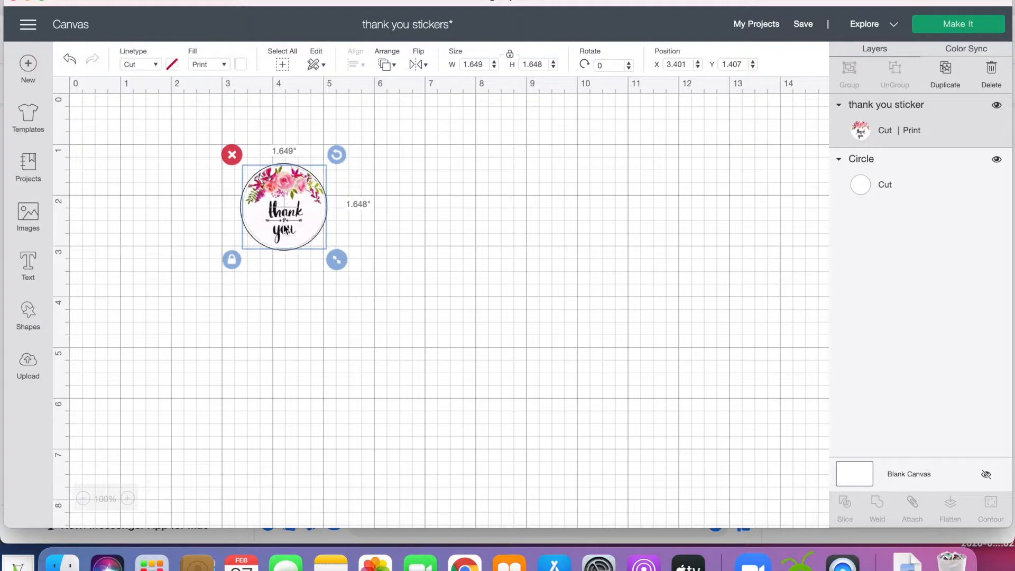
{"action": "left_click", "coordinate": [275, 281]}
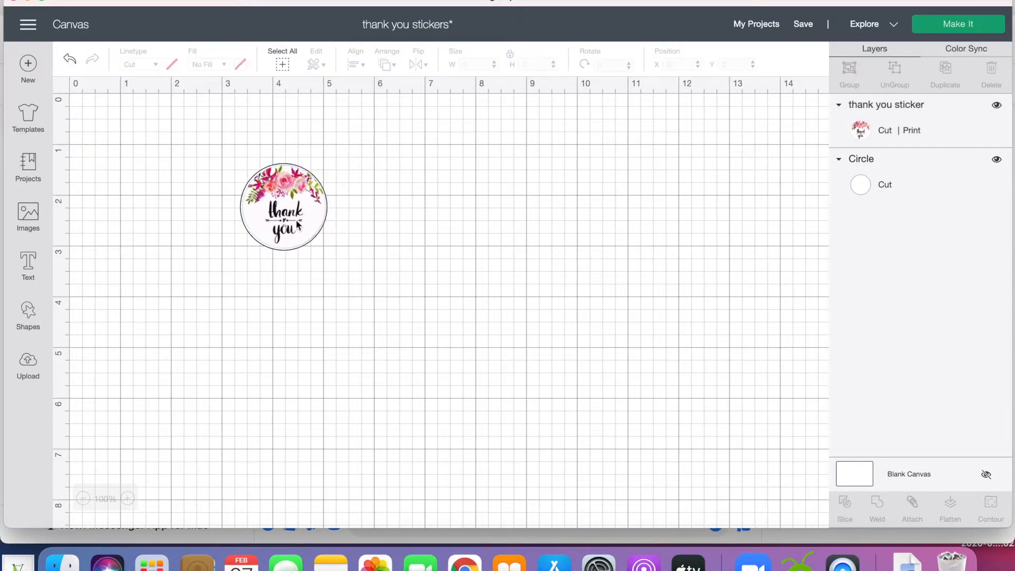
Move the thank you sticker off the white circle to show both shapes and place it back on the circle.
{"action": "left_click_drag", "start_coordinate": [282, 221], "coordinate": [417, 242]}
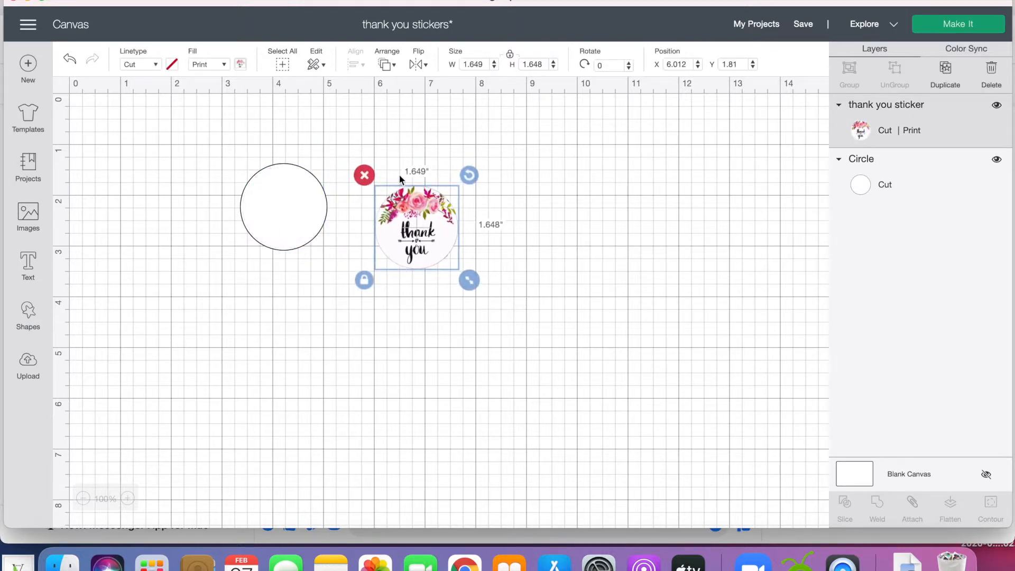
{"action": "left_click", "coordinate": [423, 305]}
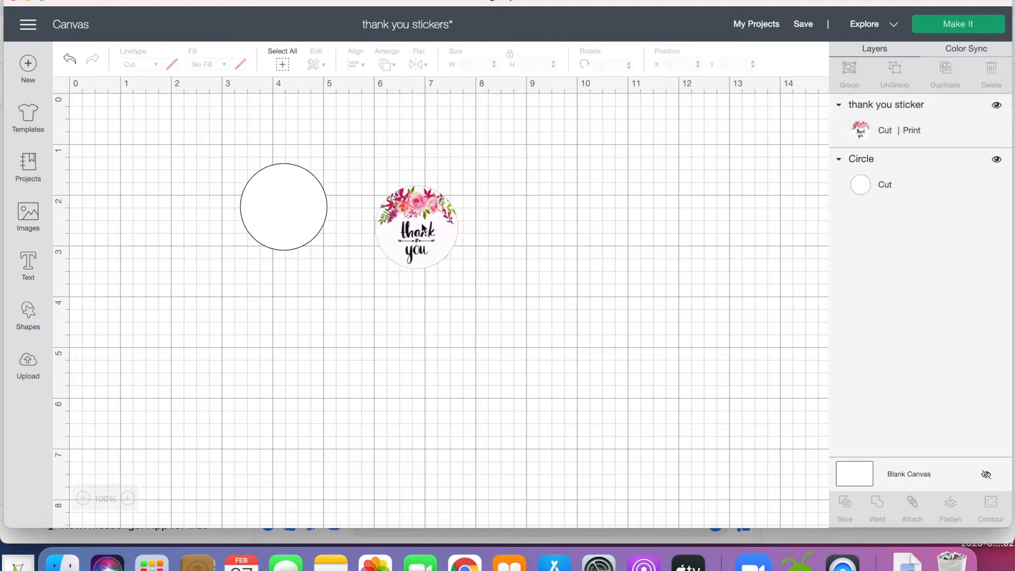
{"action": "left_click_drag", "start_coordinate": [422, 228], "coordinate": [290, 206]}
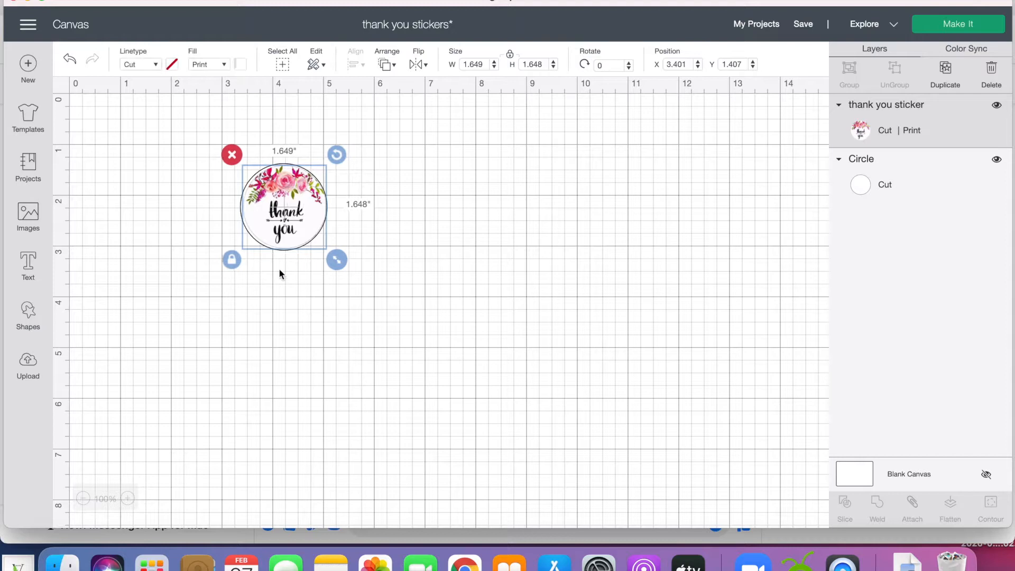
{"action": "left_click", "coordinate": [277, 278]}
Attach the sticker to the white circle and flatten them into a single print-then-cut image.
{"action": "left_click_drag", "start_coordinate": [365, 249], "coordinate": [263, 193]}
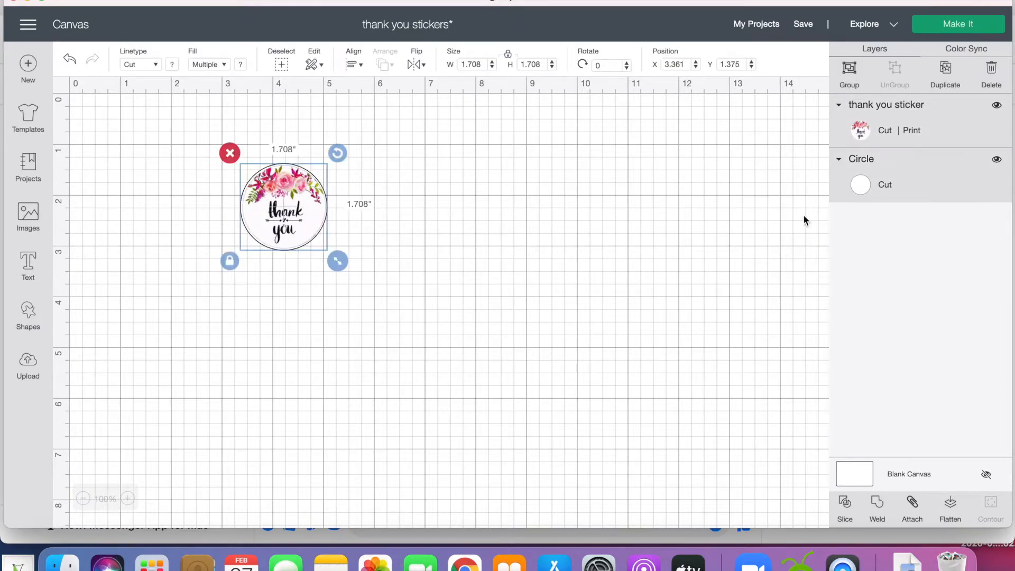
{"action": "left_click", "coordinate": [915, 506]}
{"action": "left_click", "coordinate": [508, 344]}
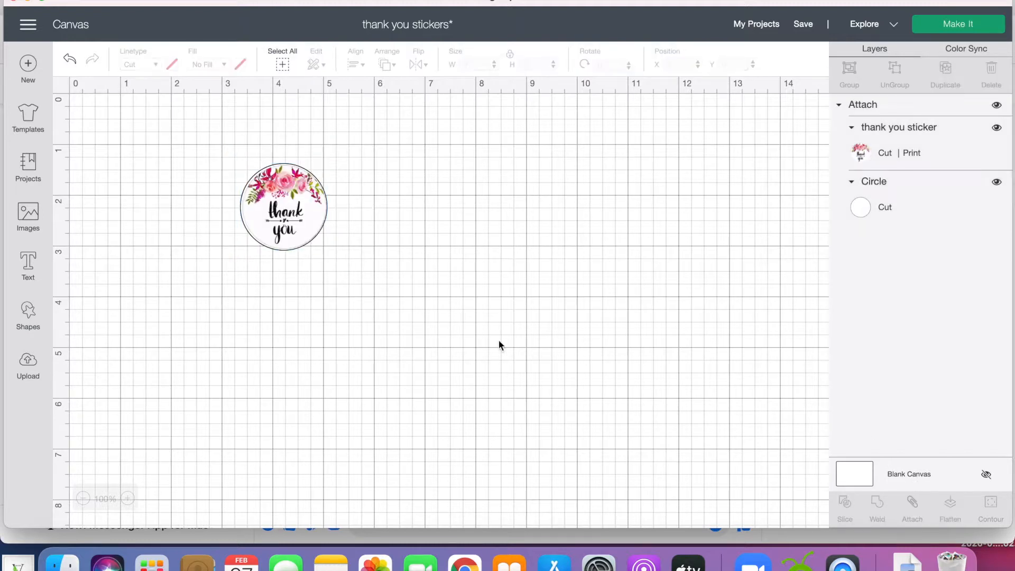
{"action": "left_click_drag", "start_coordinate": [296, 230], "coordinate": [223, 217]}
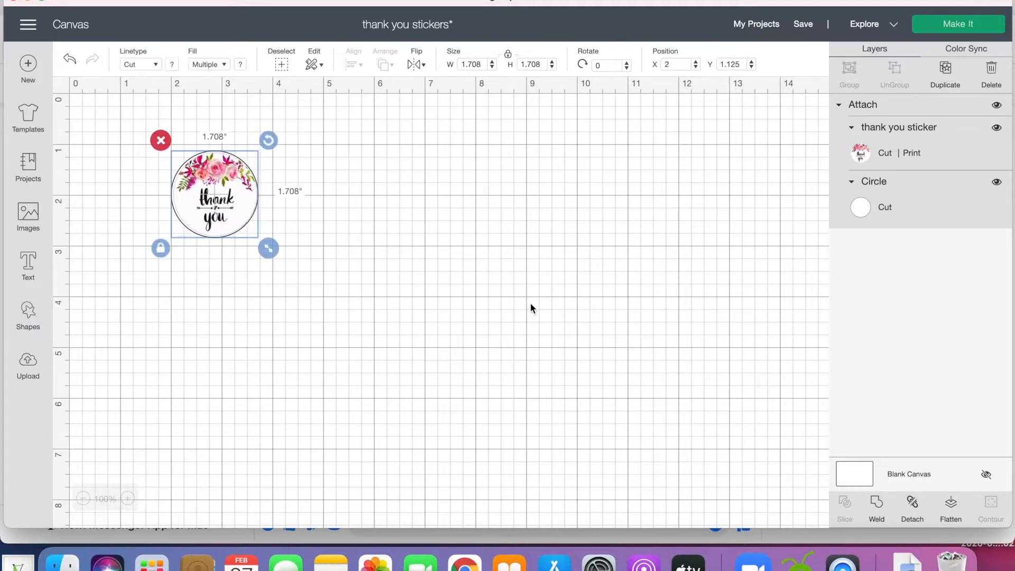
{"action": "left_click", "coordinate": [951, 506]}
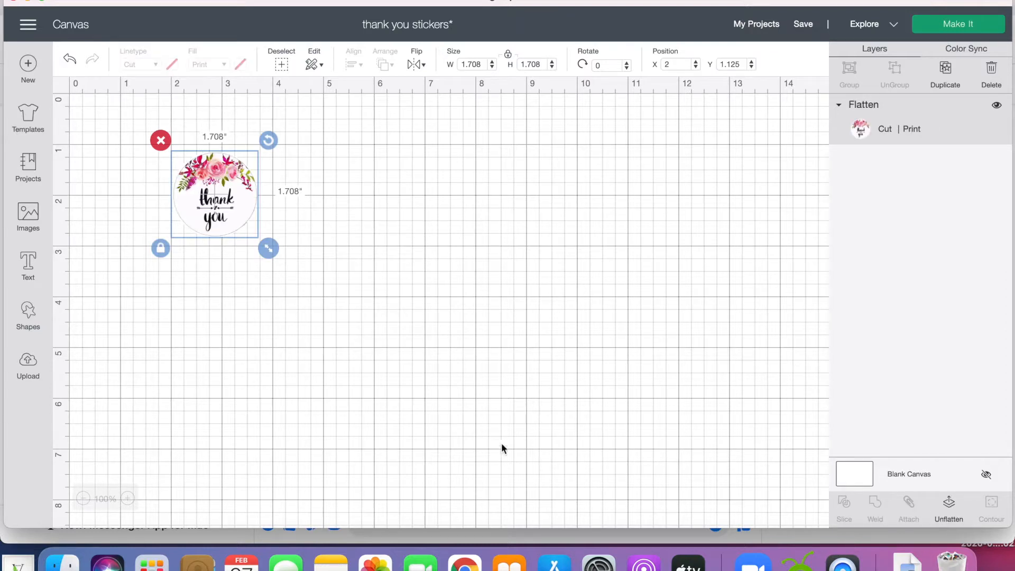
Move the flattened sticker into the canvas's upper-left corner and duplicate it three times.
{"action": "left_click_drag", "start_coordinate": [226, 216], "coordinate": [289, 263]}
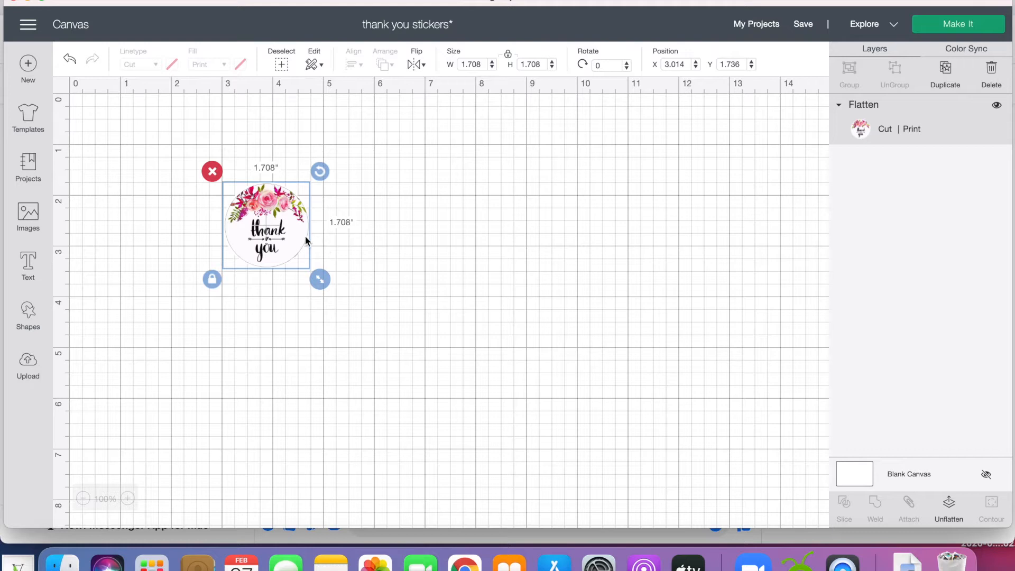
{"action": "left_click_drag", "start_coordinate": [269, 242], "coordinate": [121, 157]}
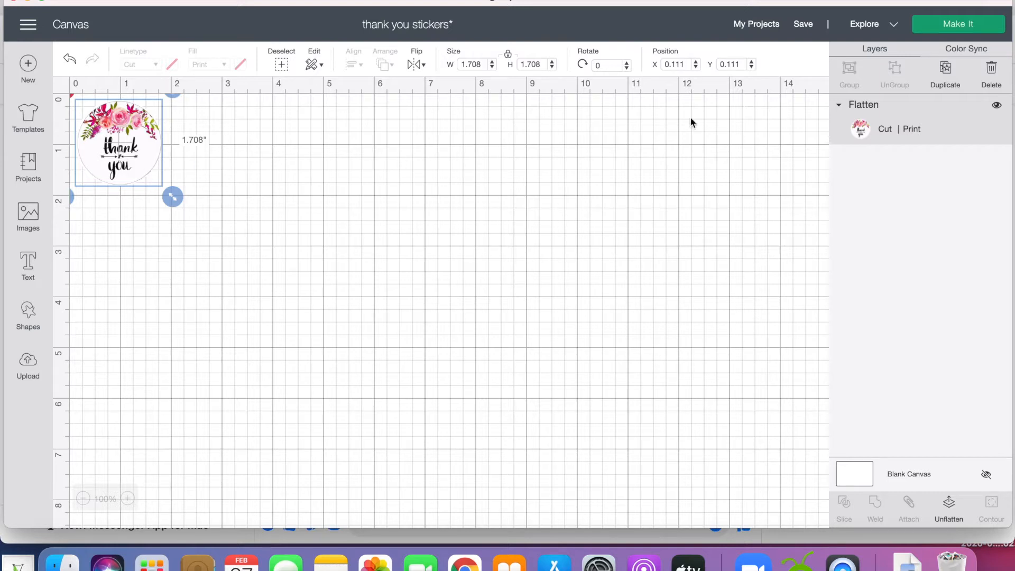
{"action": "left_click", "coordinate": [946, 78]}
{"action": "left_click", "coordinate": [946, 79]}
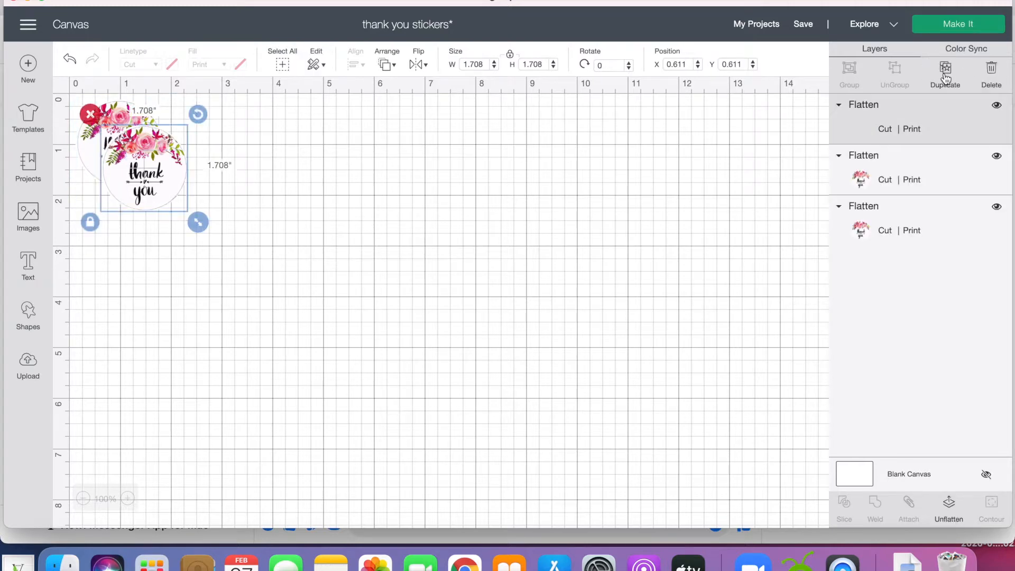
{"action": "left_click", "coordinate": [945, 78]}
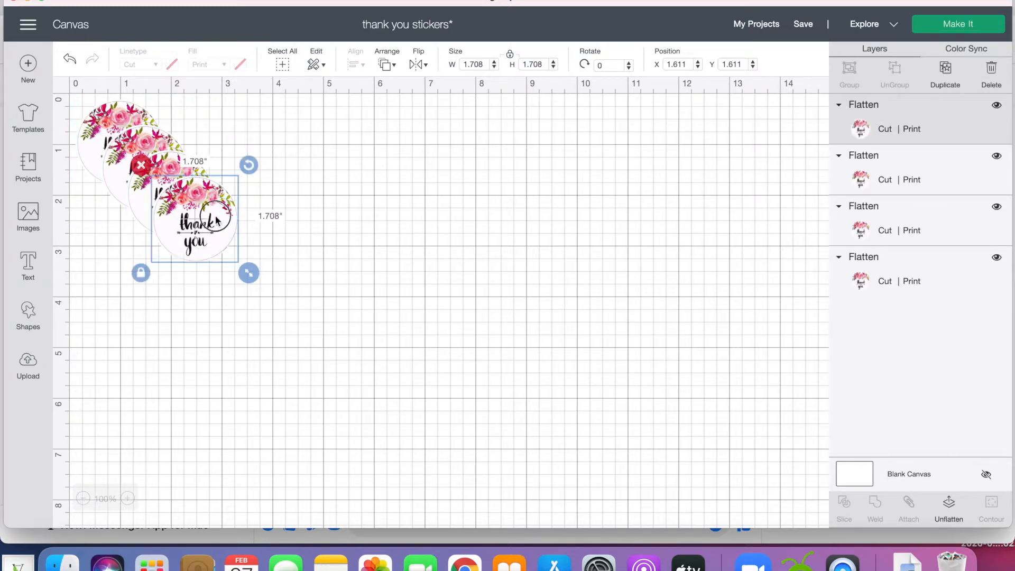
Arrange the four flattened stickers side by side in one row along the top of the canvas.
{"action": "left_click_drag", "start_coordinate": [222, 214], "coordinate": [450, 192]}
{"action": "left_click_drag", "start_coordinate": [124, 159], "coordinate": [309, 255]}
{"action": "left_click_drag", "start_coordinate": [170, 209], "coordinate": [208, 155]}
{"action": "left_click_drag", "start_coordinate": [321, 257], "coordinate": [298, 140]}
{"action": "left_click_drag", "start_coordinate": [410, 197], "coordinate": [383, 146]}
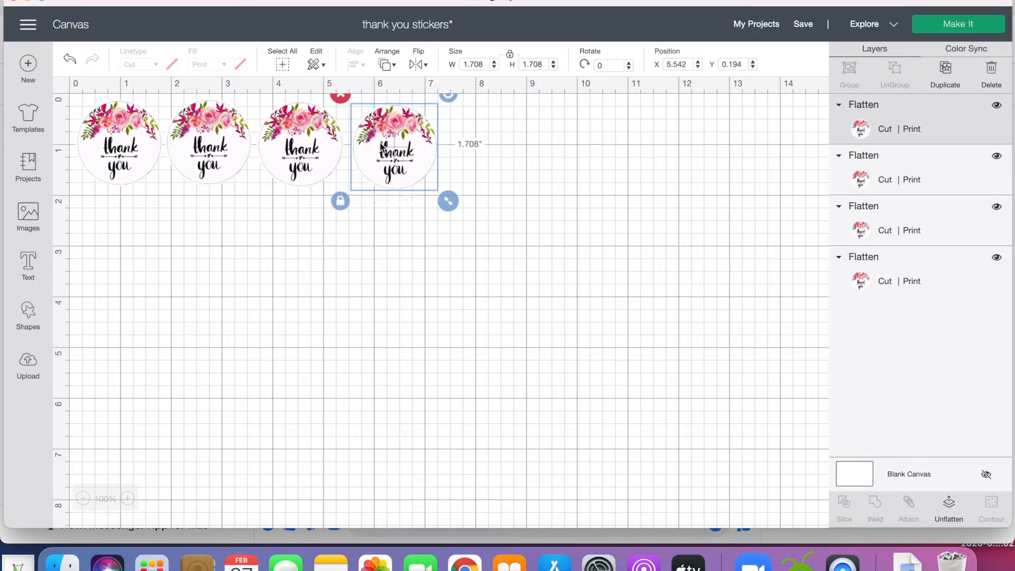
{"action": "left_click", "coordinate": [457, 239]}
Select the whole row of four stickers and duplicate it three times.
{"action": "left_click_drag", "start_coordinate": [458, 203], "coordinate": [113, 138]}
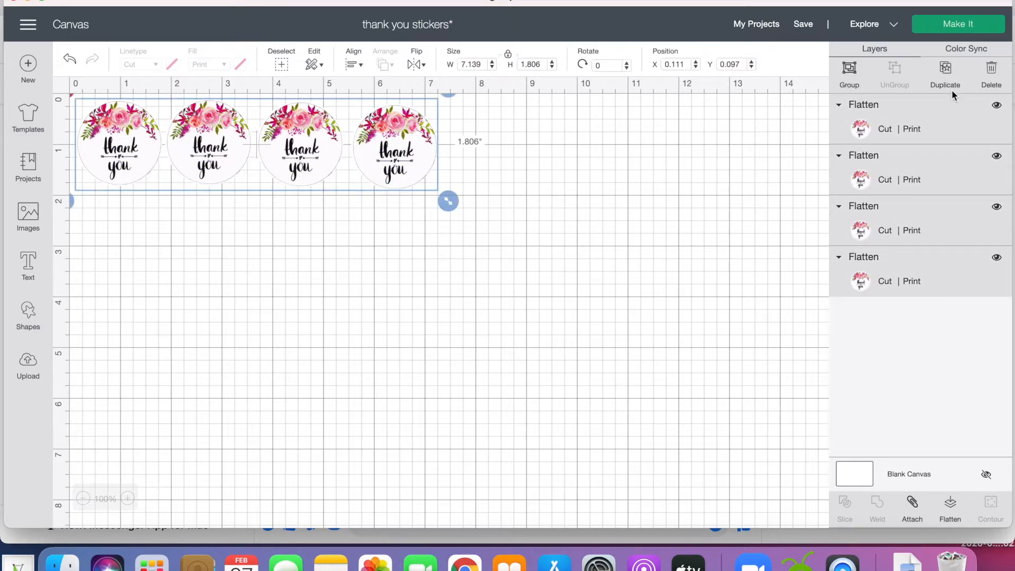
{"action": "left_click", "coordinate": [945, 71]}
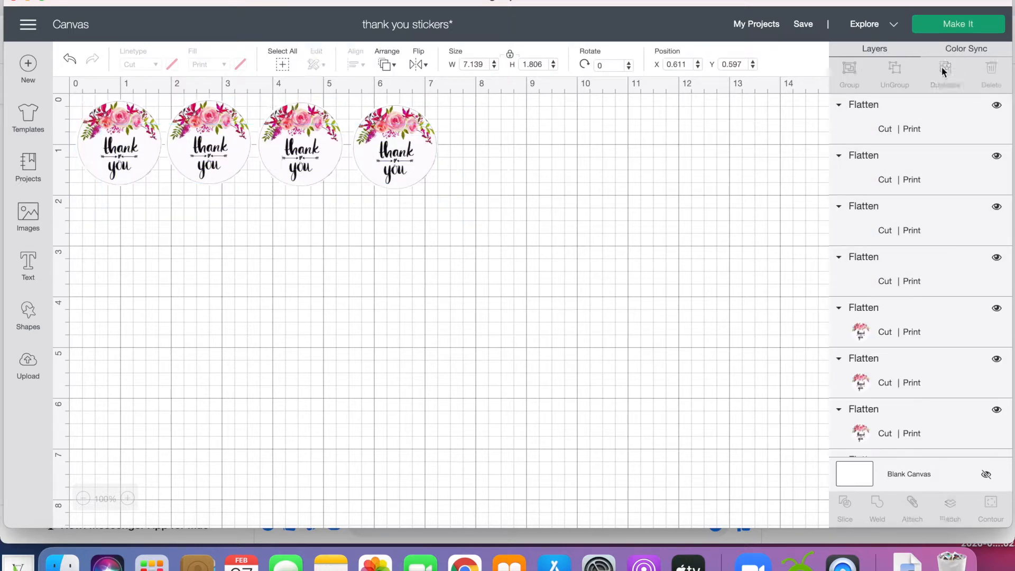
{"action": "left_click", "coordinate": [944, 72]}
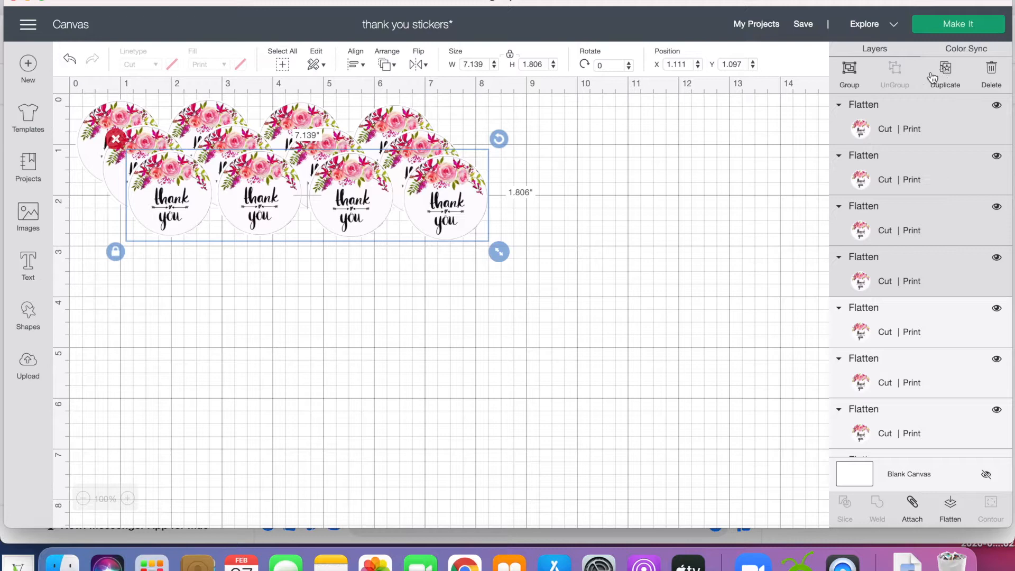
{"action": "left_click", "coordinate": [947, 71]}
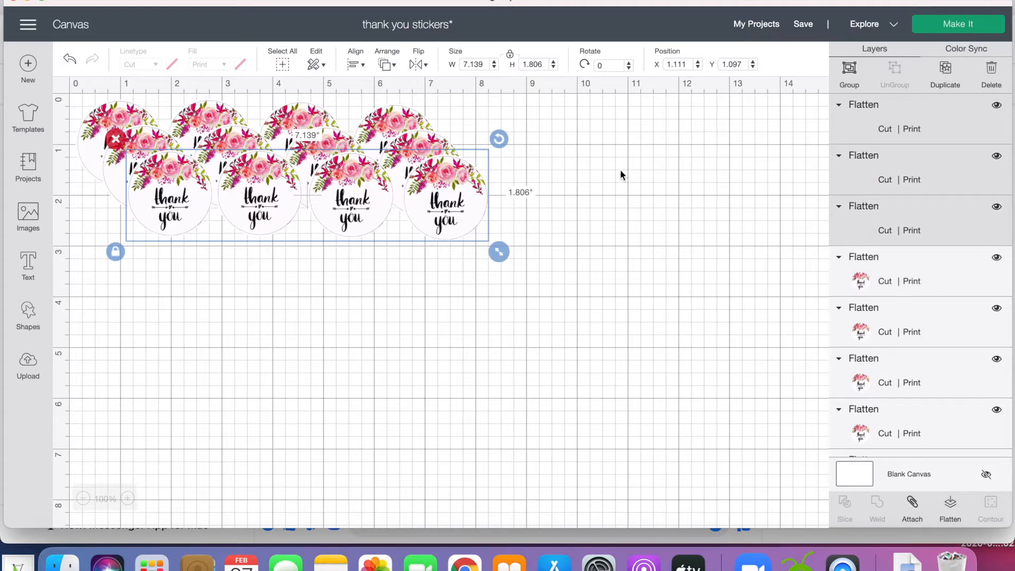
Spread duplicated stickers down the canvas to form a fourth row and begin a third row.
{"action": "left_click_drag", "start_coordinate": [395, 235], "coordinate": [335, 444]}
{"action": "left_click_drag", "start_coordinate": [340, 238], "coordinate": [293, 362]}
{"action": "left_click_drag", "start_coordinate": [310, 322], "coordinate": [408, 332]}
{"action": "left_click_drag", "start_coordinate": [267, 226], "coordinate": [139, 366]}
{"action": "left_click_drag", "start_coordinate": [165, 226], "coordinate": [222, 372]}
Arrange the second row of four stickers beneath the first, parking one leftover sticker in the empty canvas area beside the rows.
{"action": "left_click_drag", "start_coordinate": [131, 191], "coordinate": [98, 256]}
{"action": "left_click_drag", "start_coordinate": [220, 177], "coordinate": [193, 243]}
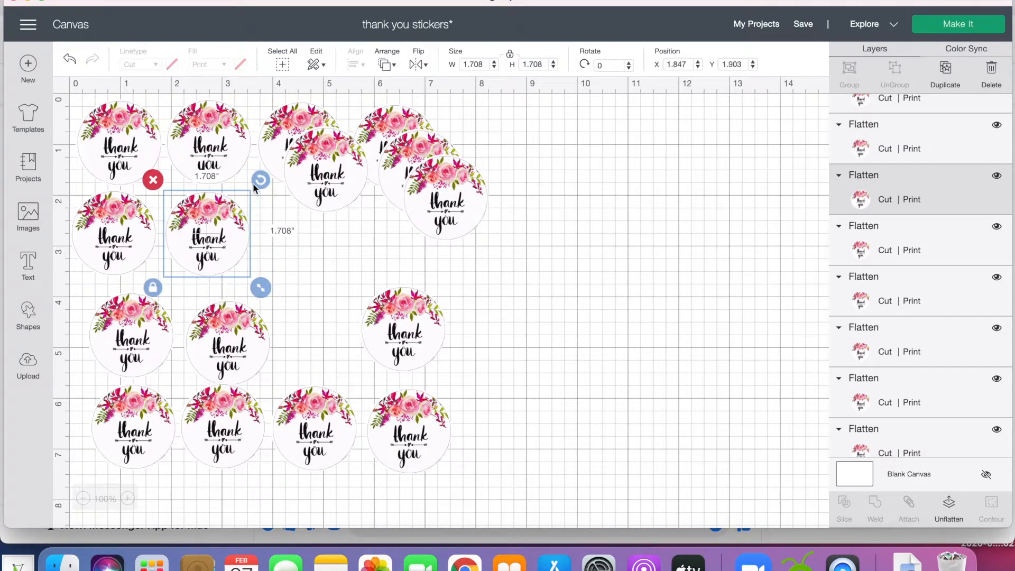
{"action": "left_click_drag", "start_coordinate": [296, 173], "coordinate": [272, 247]}
{"action": "left_click_drag", "start_coordinate": [388, 170], "coordinate": [553, 213]}
{"action": "left_click_drag", "start_coordinate": [461, 193], "coordinate": [406, 239]}
Align the third row of four stickers beneath the second, filling its last place with the sticker parked aside.
{"action": "left_click_drag", "start_coordinate": [141, 332], "coordinate": [128, 326]}
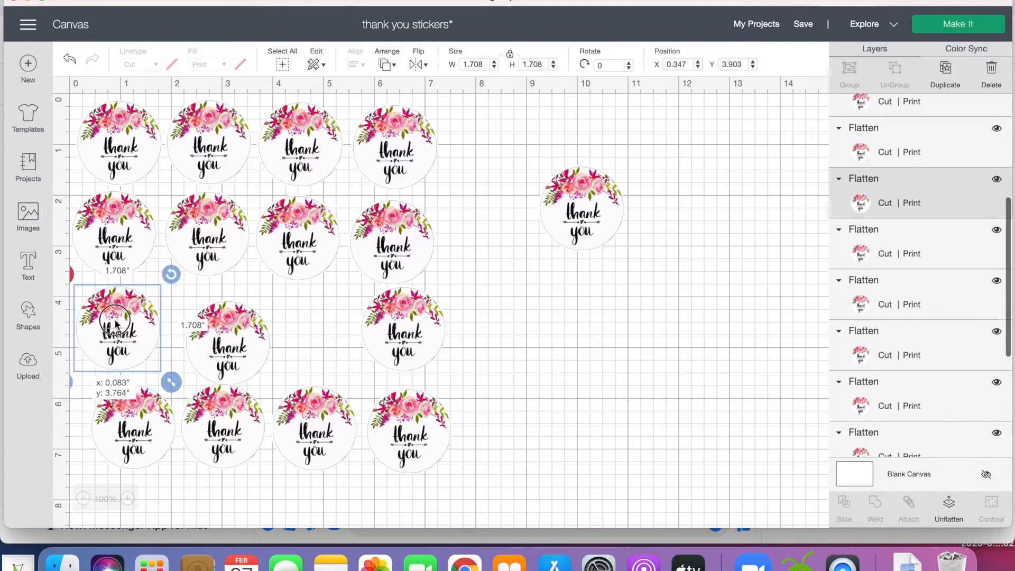
{"action": "left_click_drag", "start_coordinate": [200, 326], "coordinate": [178, 315]}
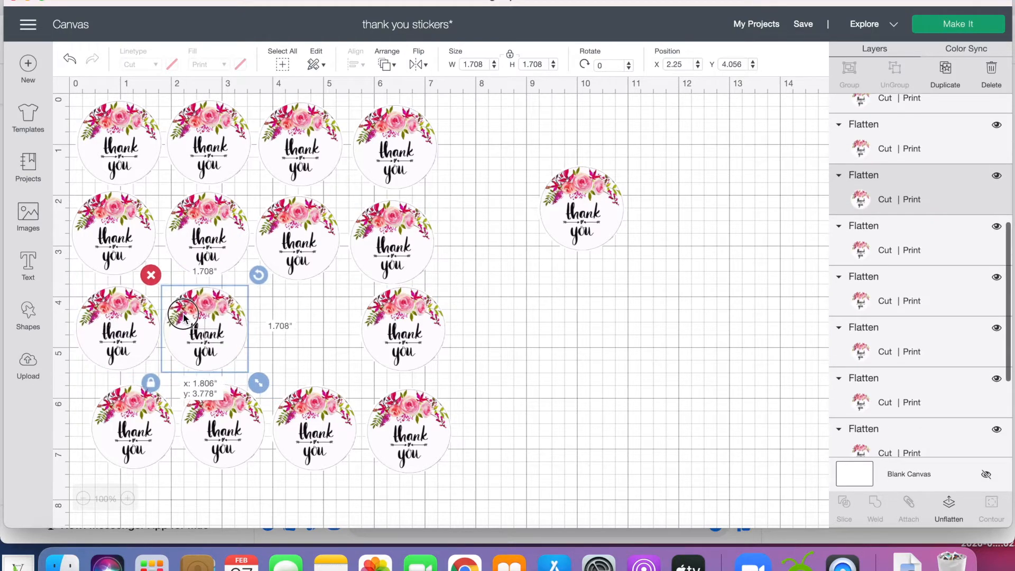
{"action": "left_click_drag", "start_coordinate": [375, 323], "coordinate": [268, 324]}
{"action": "left_click_drag", "start_coordinate": [576, 217], "coordinate": [383, 340]}
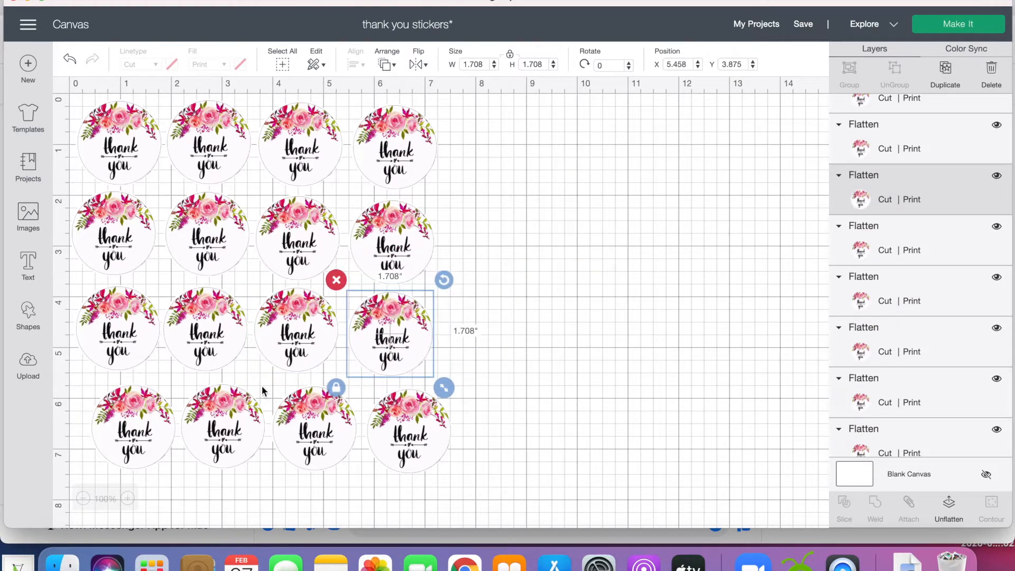
Shift the whole fourth row of stickers so it lines up beneath the third row.
{"action": "left_click_drag", "start_coordinate": [422, 485], "coordinate": [130, 386]}
{"action": "left_click_drag", "start_coordinate": [208, 426], "coordinate": [189, 421]}
{"action": "left_click", "coordinate": [540, 322]}
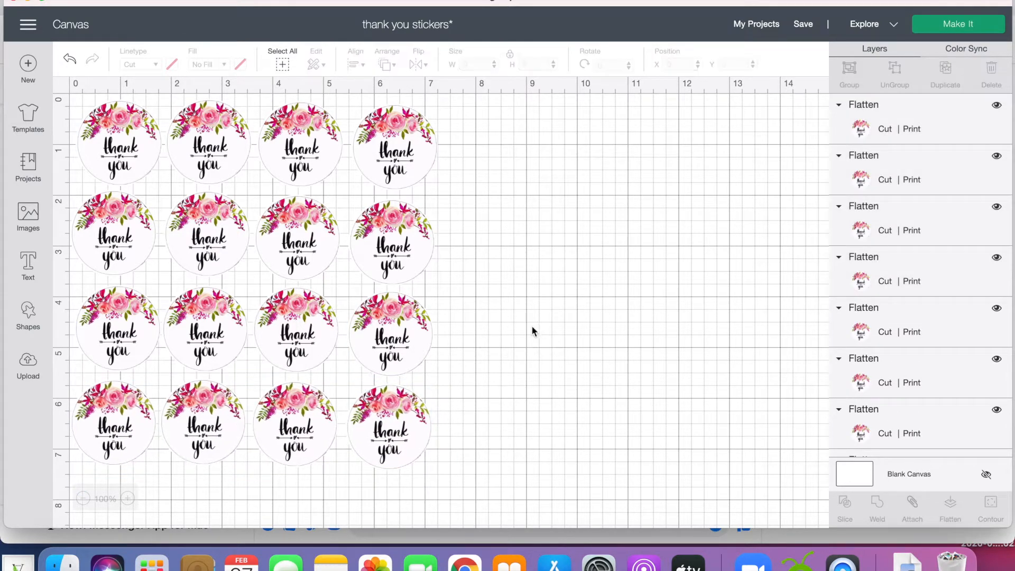
Select all sixteen stickers on the canvas and group them.
{"action": "left_click_drag", "start_coordinate": [487, 463], "coordinate": [74, 212]}
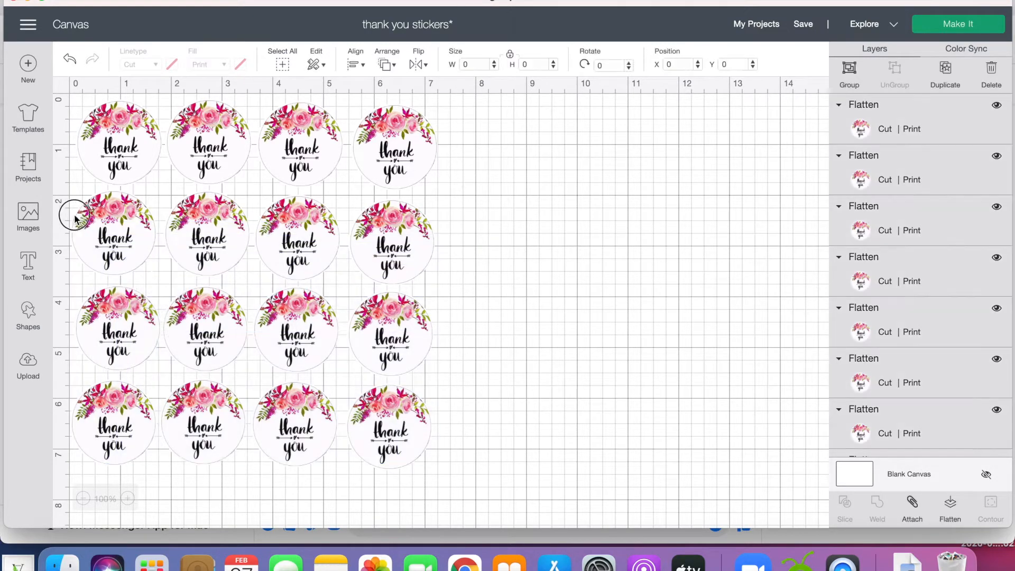
{"action": "left_click", "coordinate": [545, 216]}
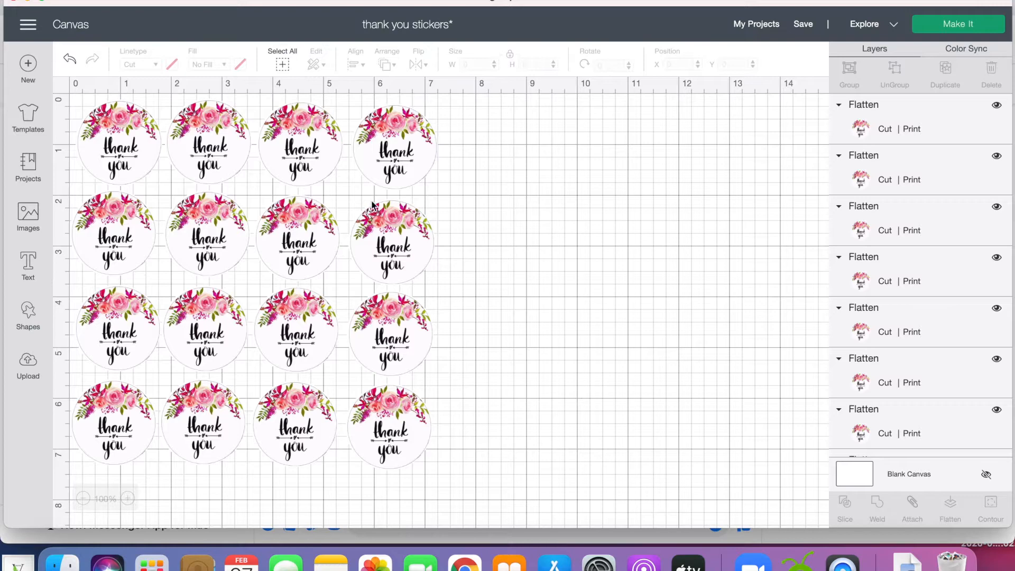
{"action": "left_click_drag", "start_coordinate": [529, 474], "coordinate": [67, 119]}
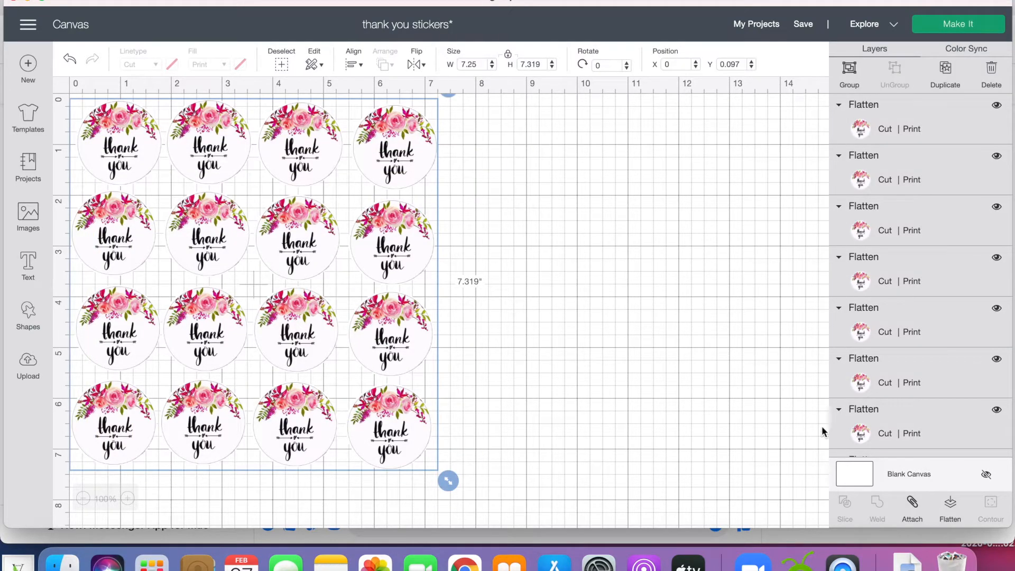
{"action": "left_click", "coordinate": [849, 69]}
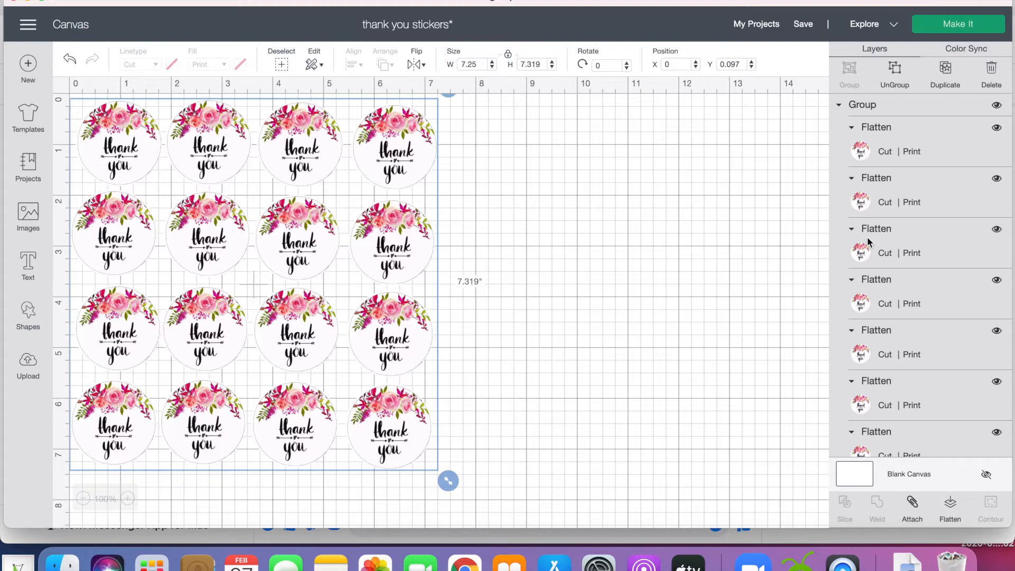
Prepare the project for making, check the sticker layout on both Print Then Cut mats, and continue to the print stage.
{"action": "left_click", "coordinate": [956, 29]}
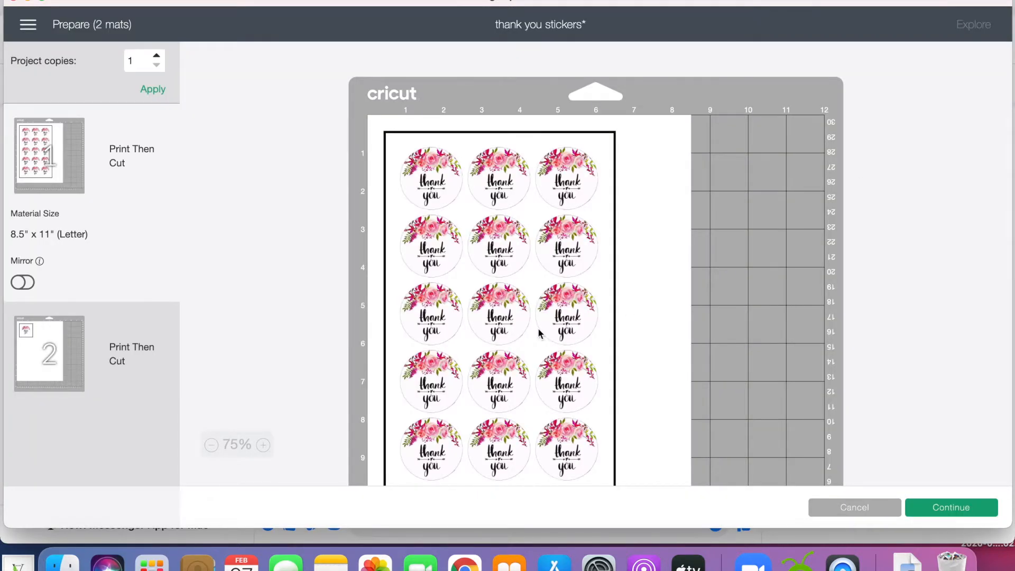
{"action": "scroll", "coordinate": [540, 333], "scroll_direction": "down", "scroll_amount": 1}
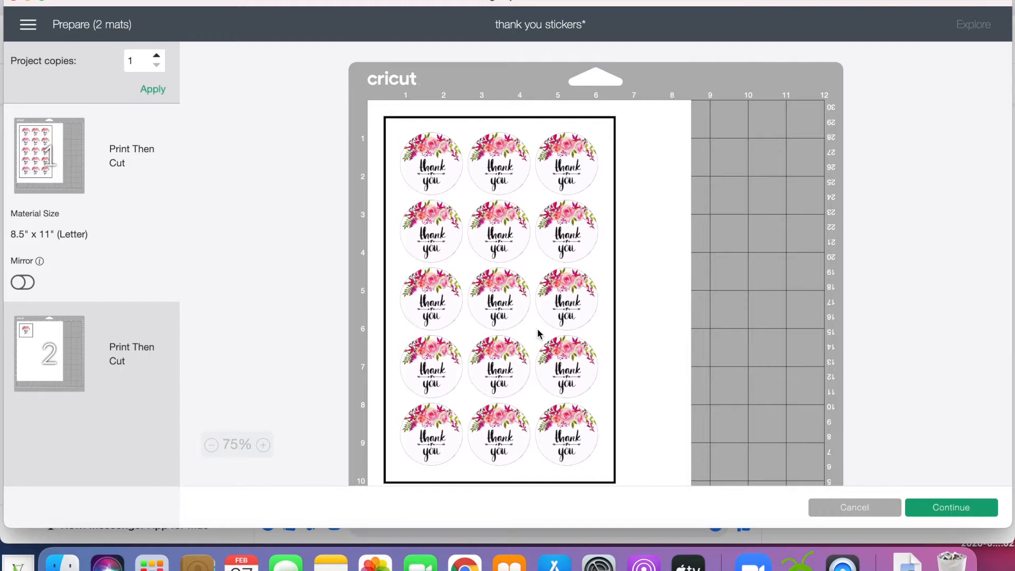
{"action": "scroll", "coordinate": [539, 333], "scroll_direction": "down", "scroll_amount": 2}
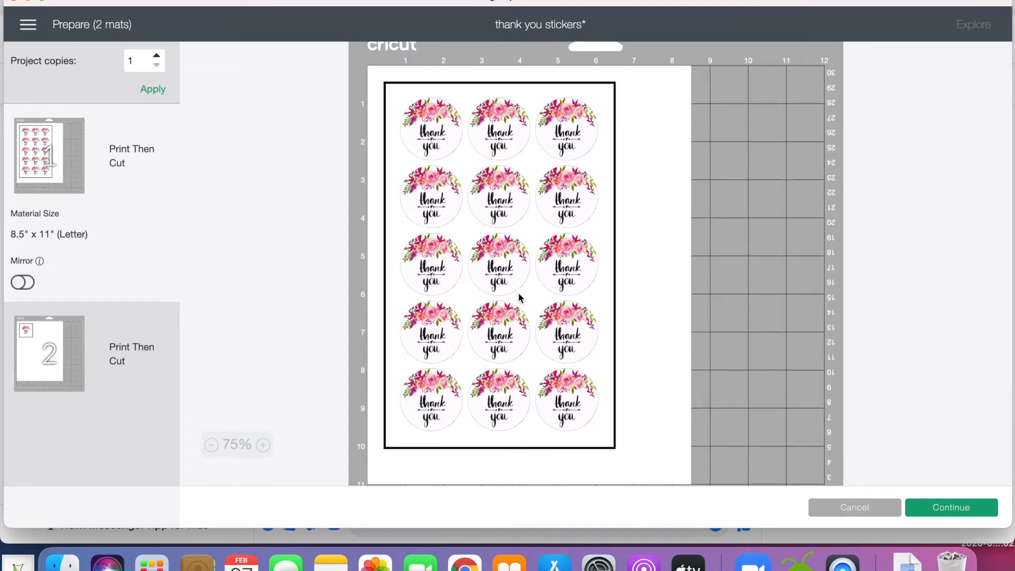
{"action": "left_click", "coordinate": [48, 351]}
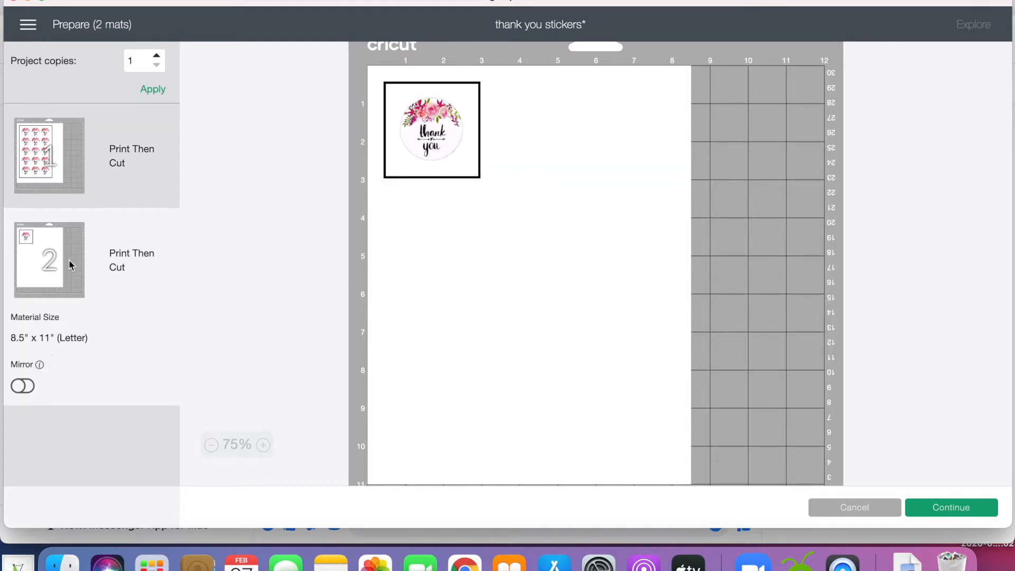
{"action": "left_click", "coordinate": [72, 170]}
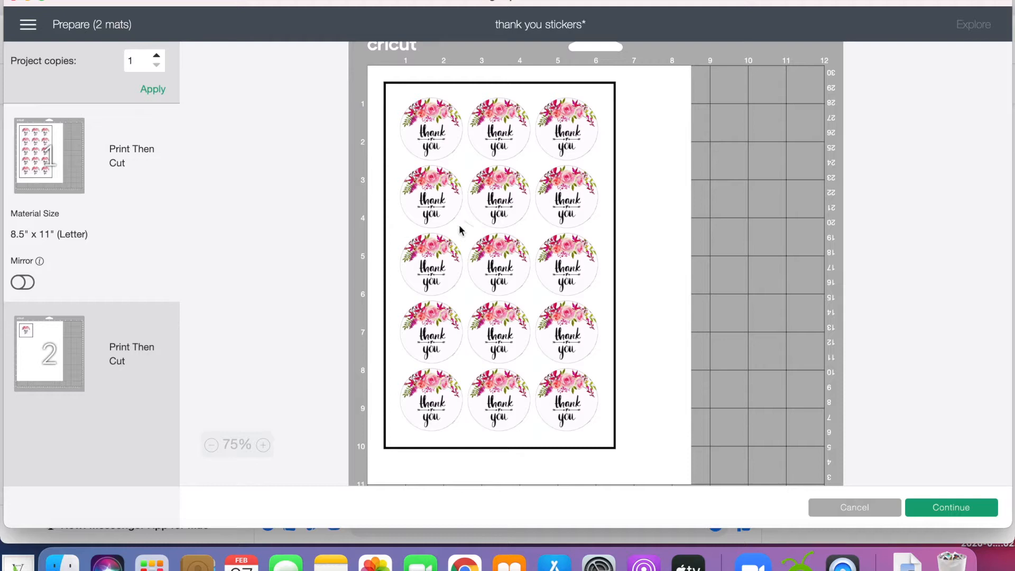
{"action": "left_click", "coordinate": [953, 511]}
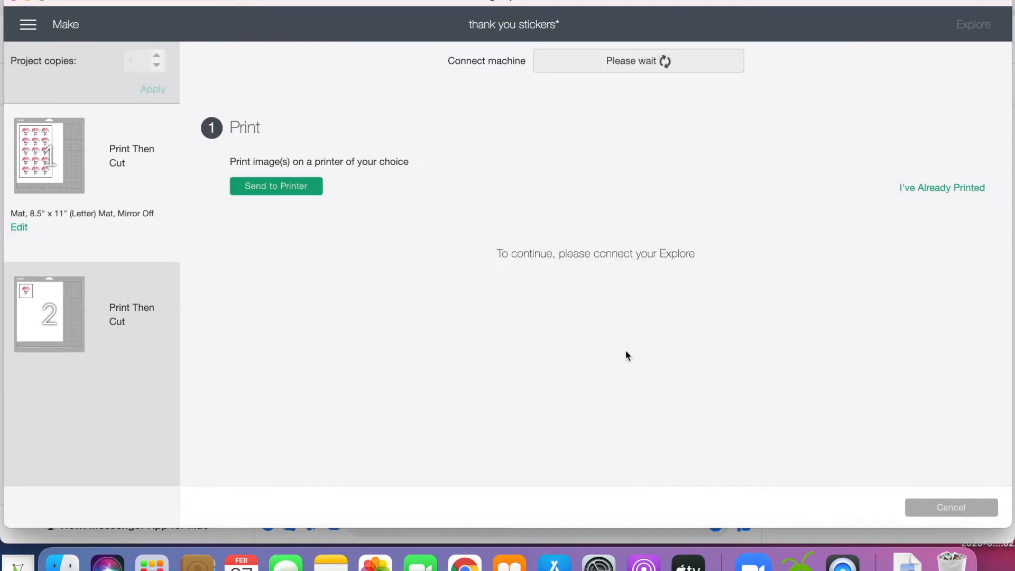